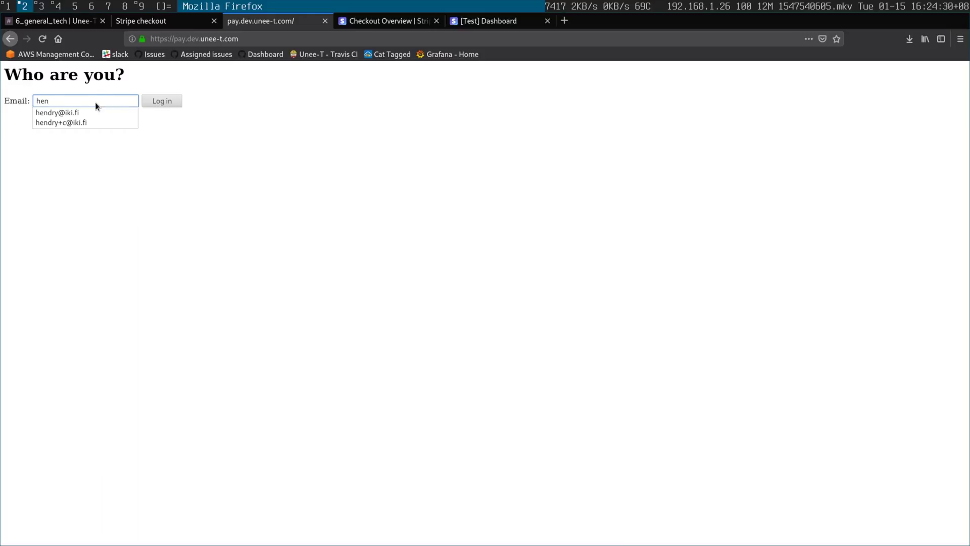
- Log in with the saved billing email and open the add-payment-method form
left_click(92, 113)
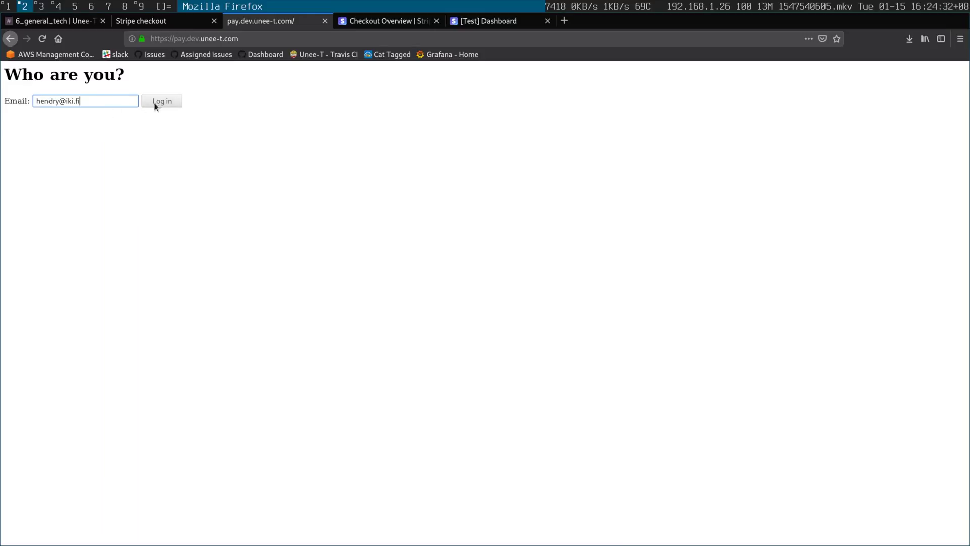
left_click(171, 100)
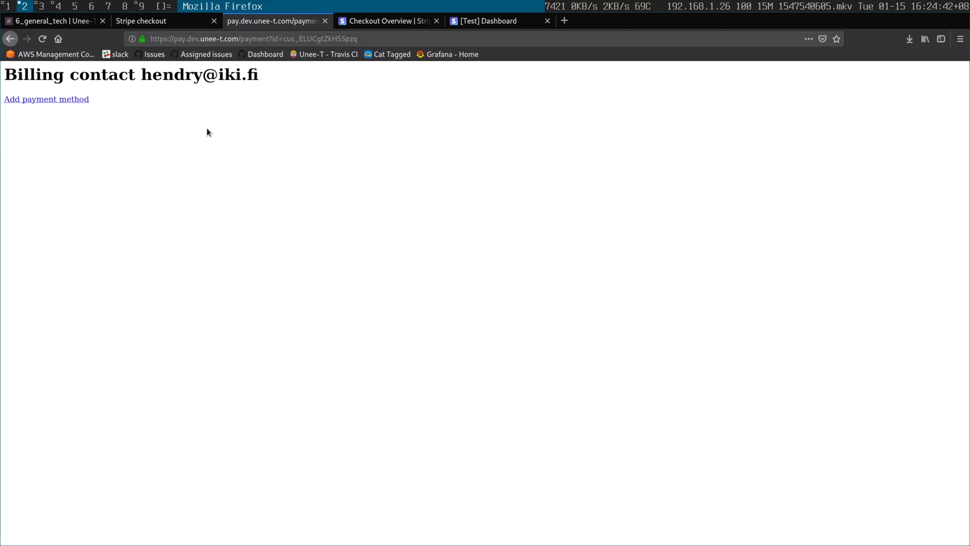
left_click(51, 101)
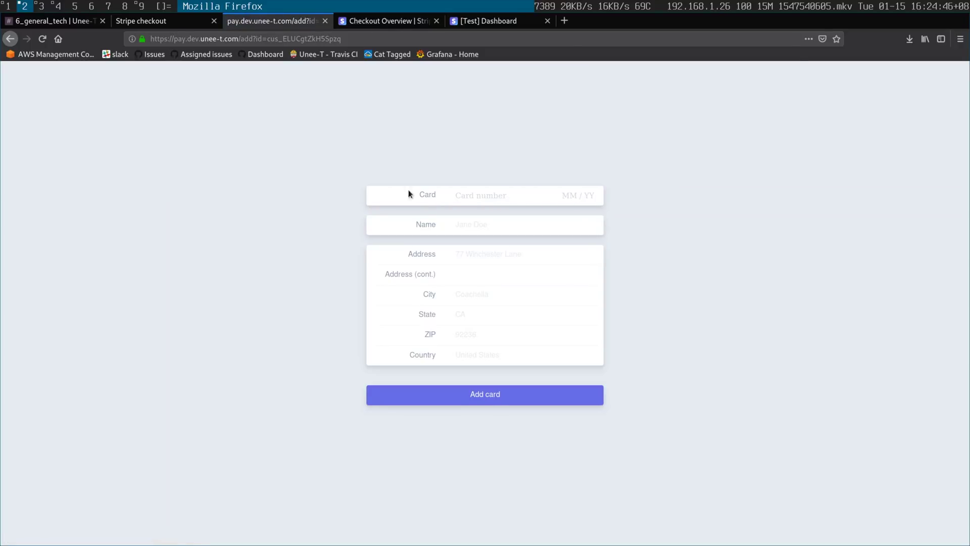
- Enter the 4242 test card, security code, cardholder's name and first address line, then view the page source
left_click(485, 200)
type("4242424242424242042")
left_click(492, 224)
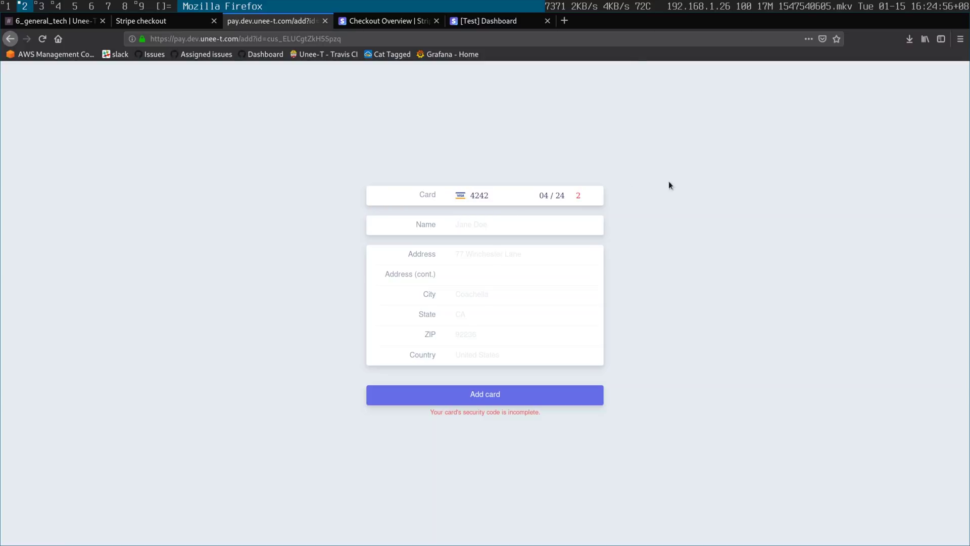
left_click(591, 196)
type("32")
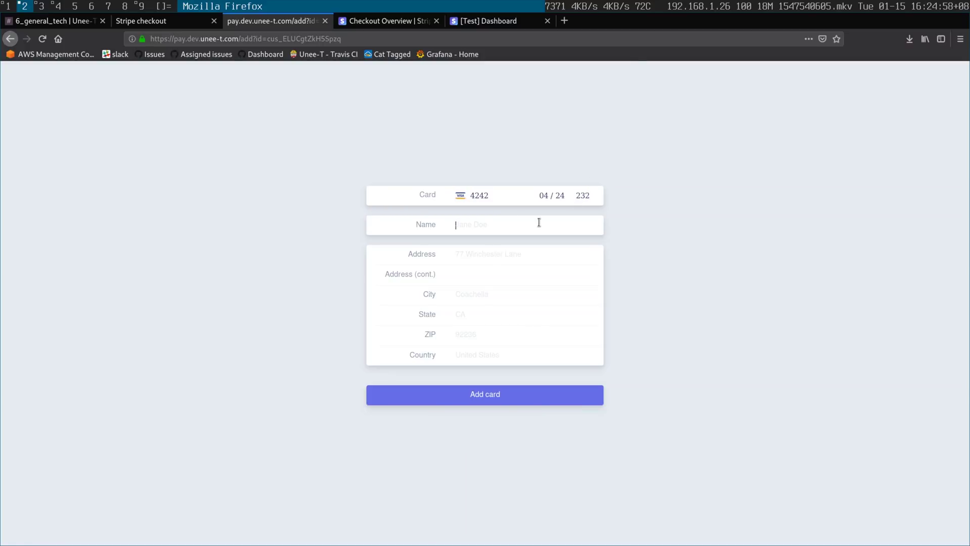
type("Kai")
left_click(528, 238)
left_click(524, 255)
type("3")
type("e")
left_click(506, 315)
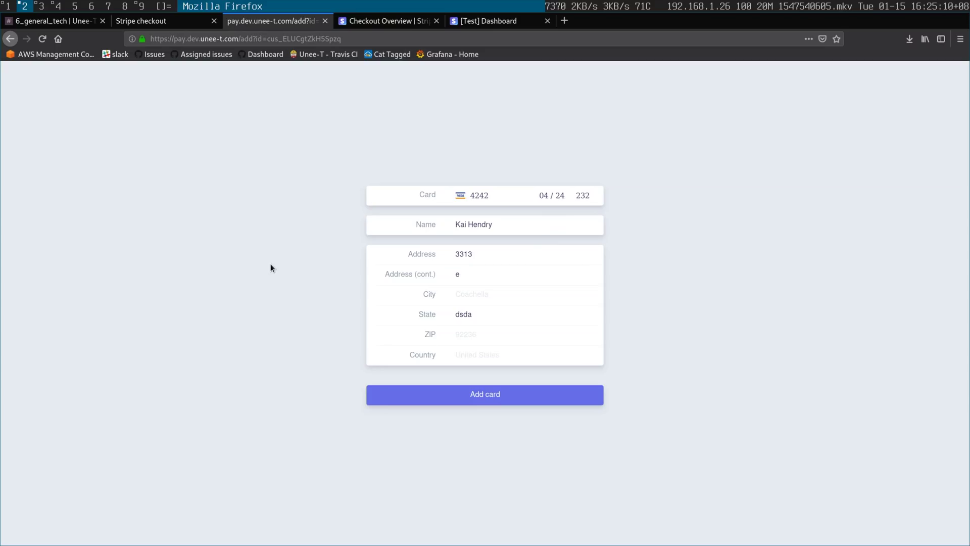
key("ctrl+u")
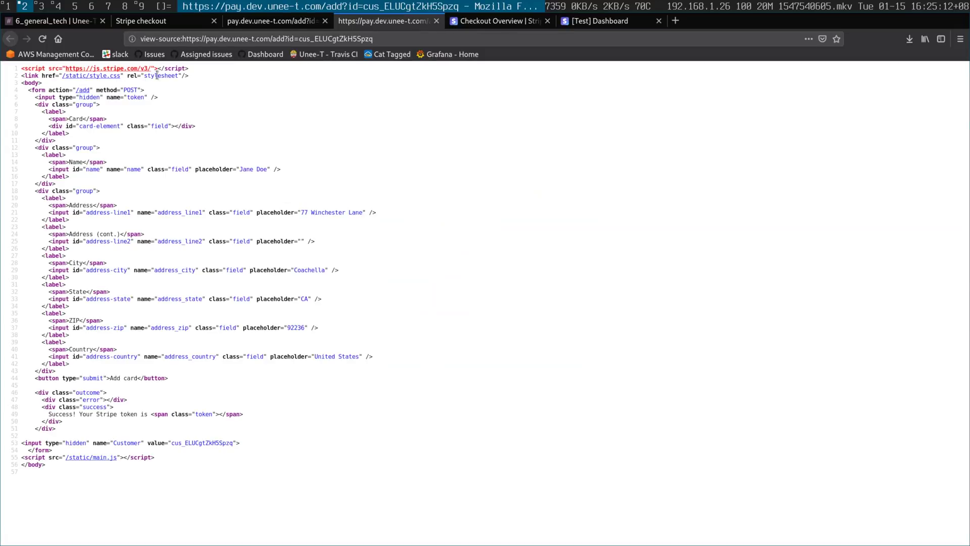
- Close the page source and submit the test card to the customer account
key("ctrl+w")
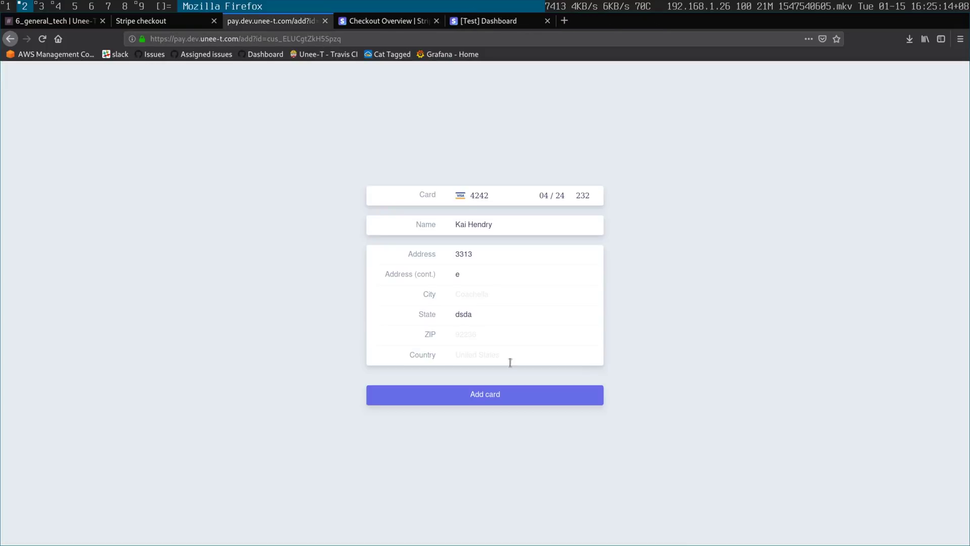
left_click(498, 396)
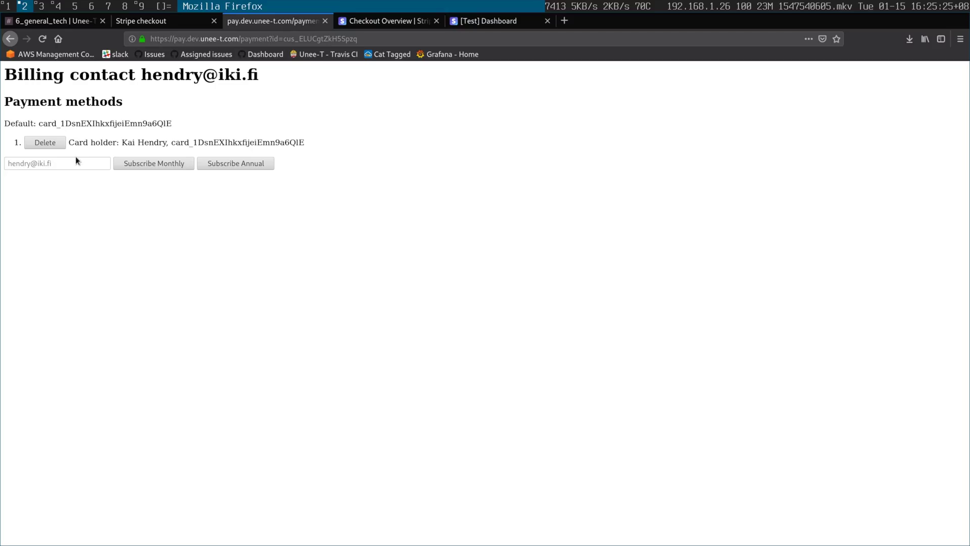
- Subscribe the billing email and a 'foo' address monthly, then cancel the first subscriber
left_click(74, 165)
type("hendry")
left_click(69, 172)
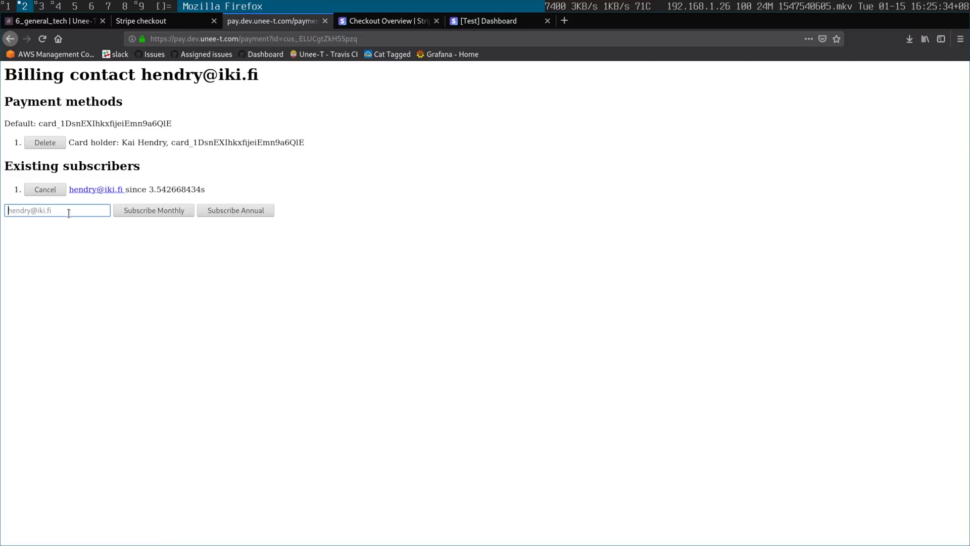
type("foobar@example.com")
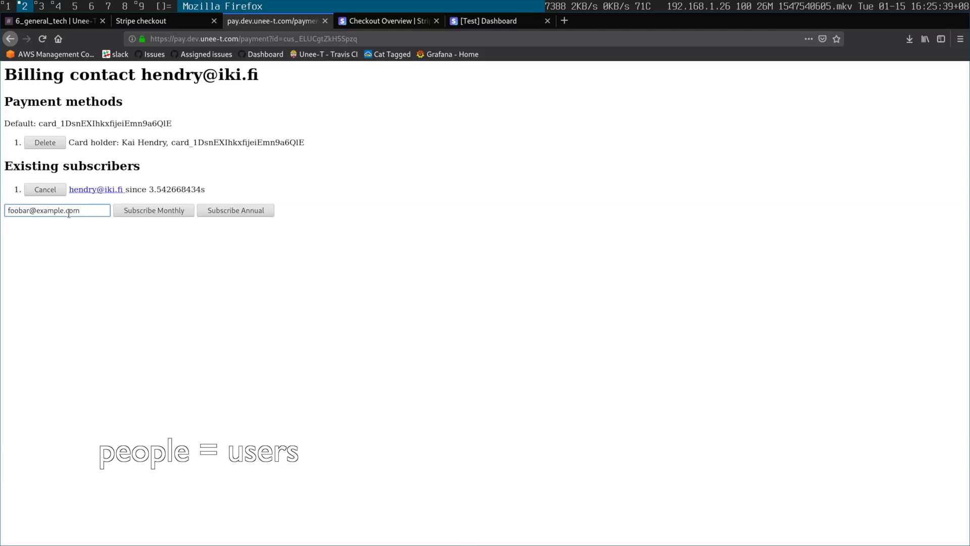
left_click(130, 210)
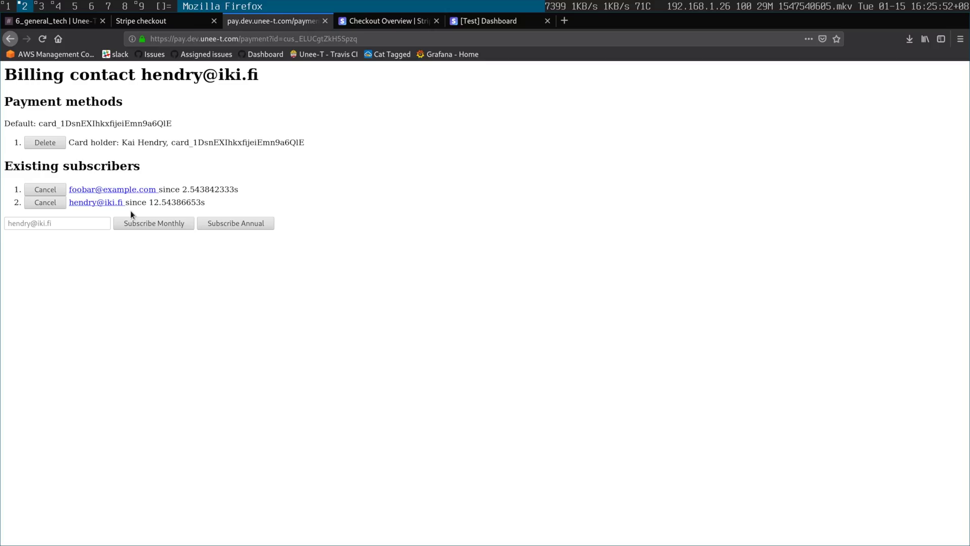
left_click(35, 205)
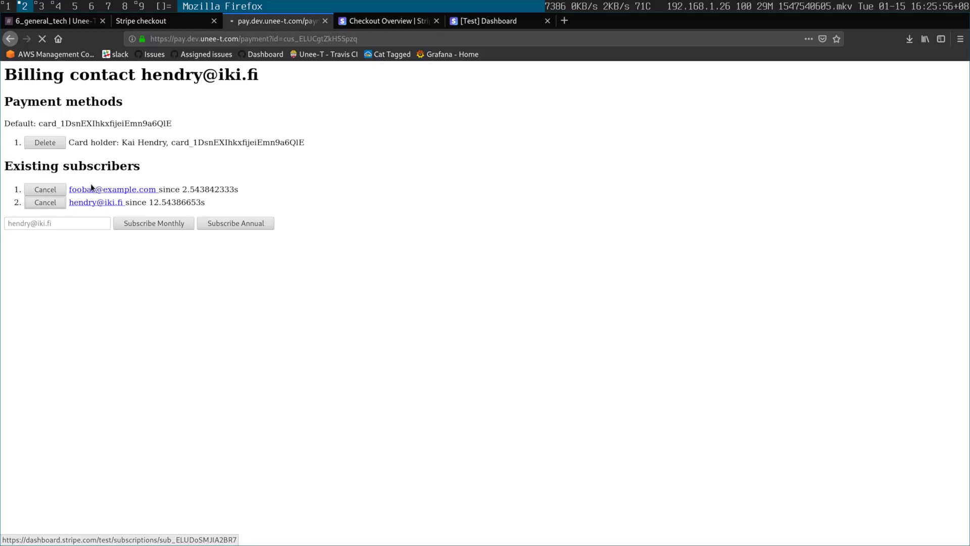
left_click(475, 23)
- View the test customers list, then preview the sample Checkout from the Checkout docs
left_click(190, 143)
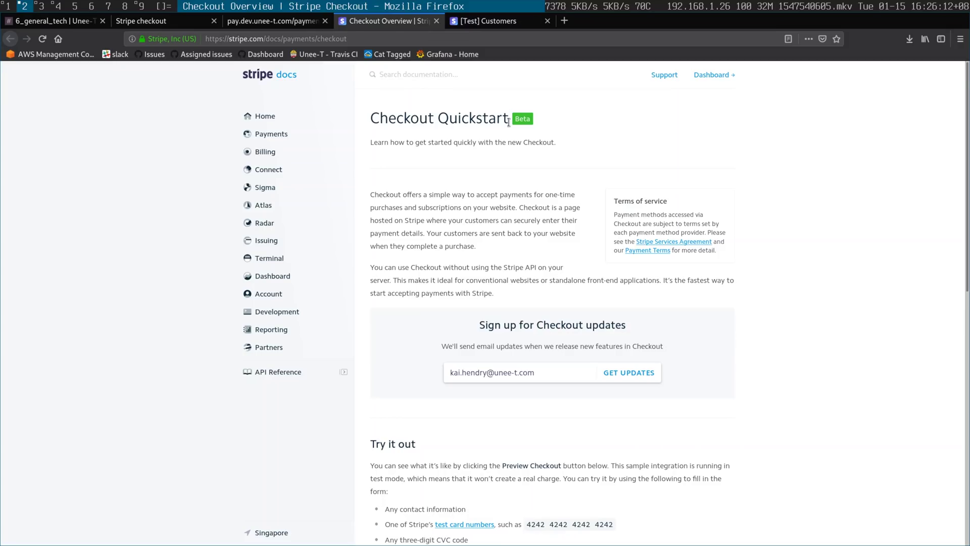
scroll(508, 135, "down", 5)
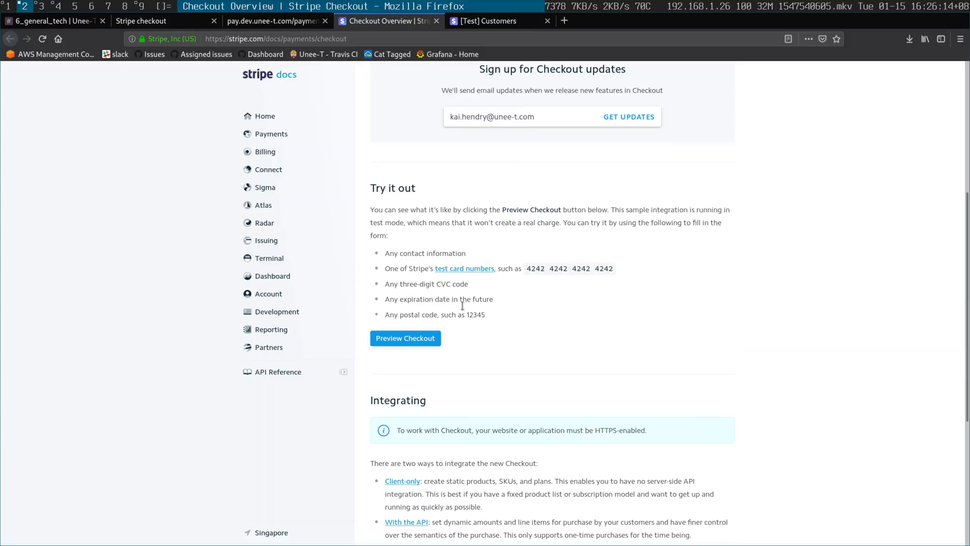
left_click(429, 339)
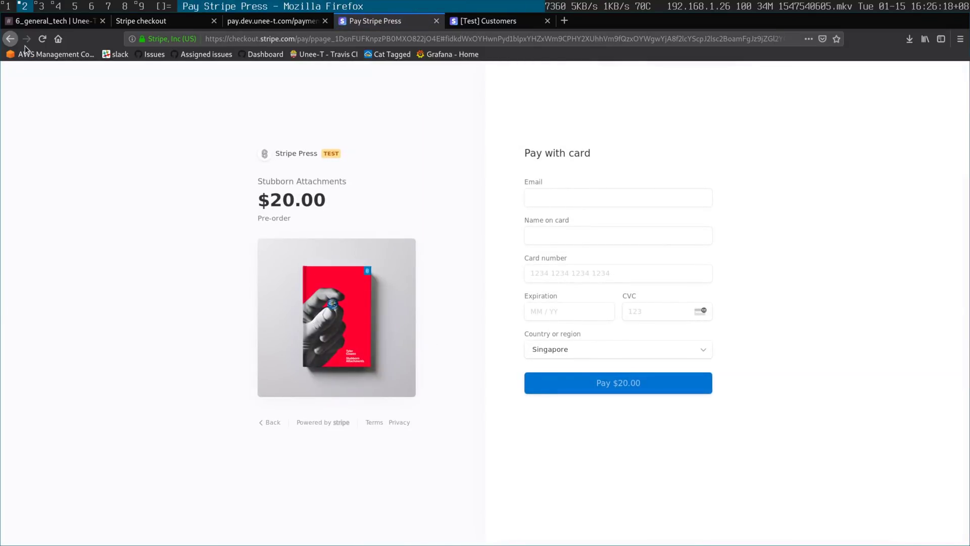
- Go back from the sample payment page to the Checkout docs
left_click(10, 38)
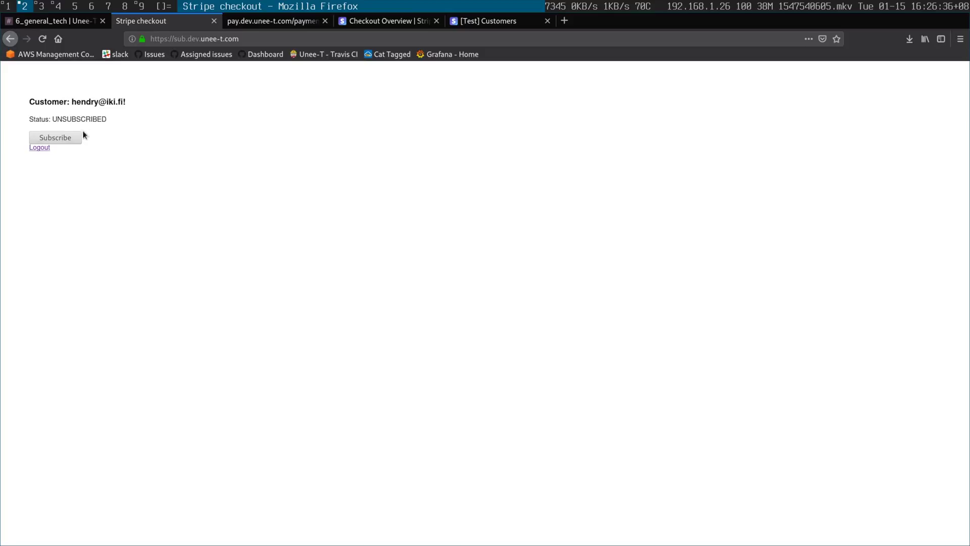
- Review the customer's details and start a subscription for this customer
triple_click(97, 102)
left_click(102, 113)
double_click(48, 102)
left_click(203, 281)
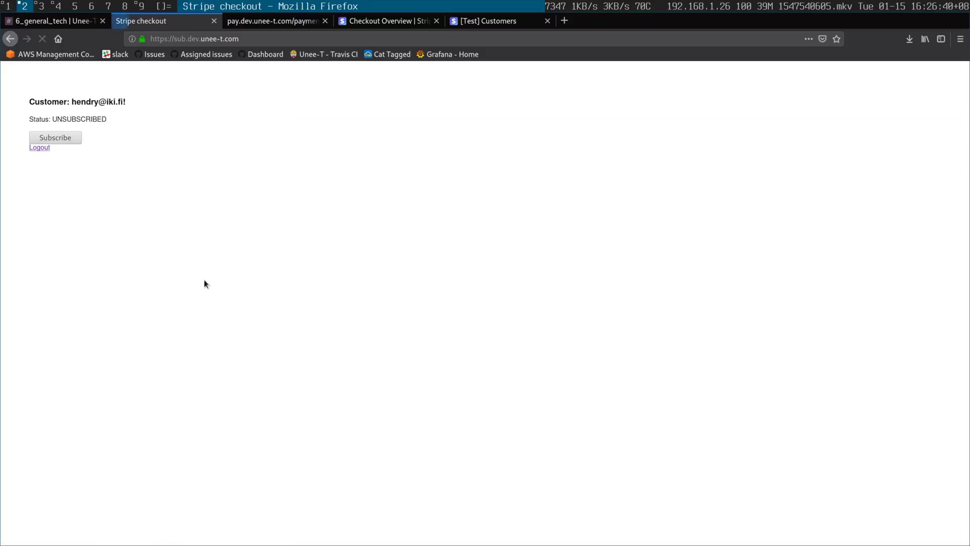
left_click(61, 136)
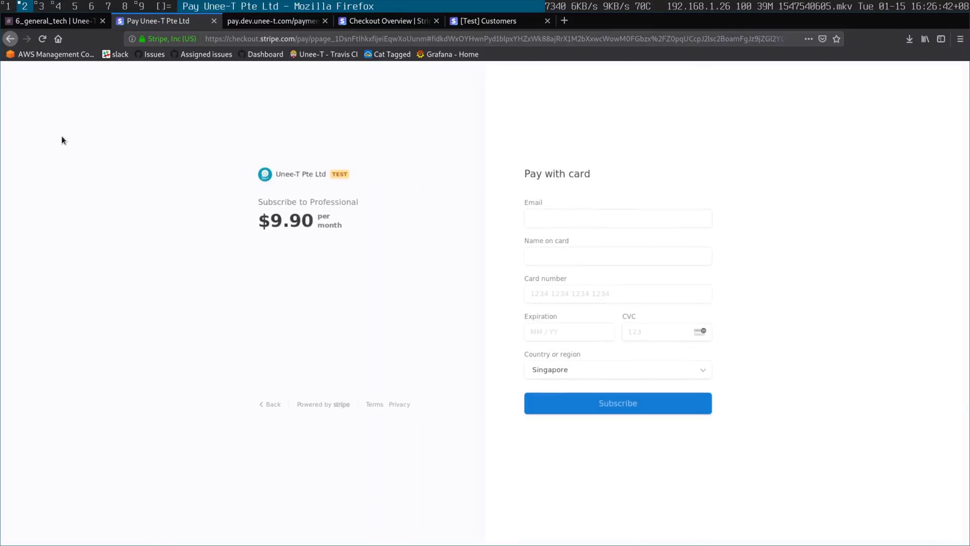
- Pay with the saved email, cardholder's name, 4242 test card, expiry 12/31 and CVC 123
type("hend")
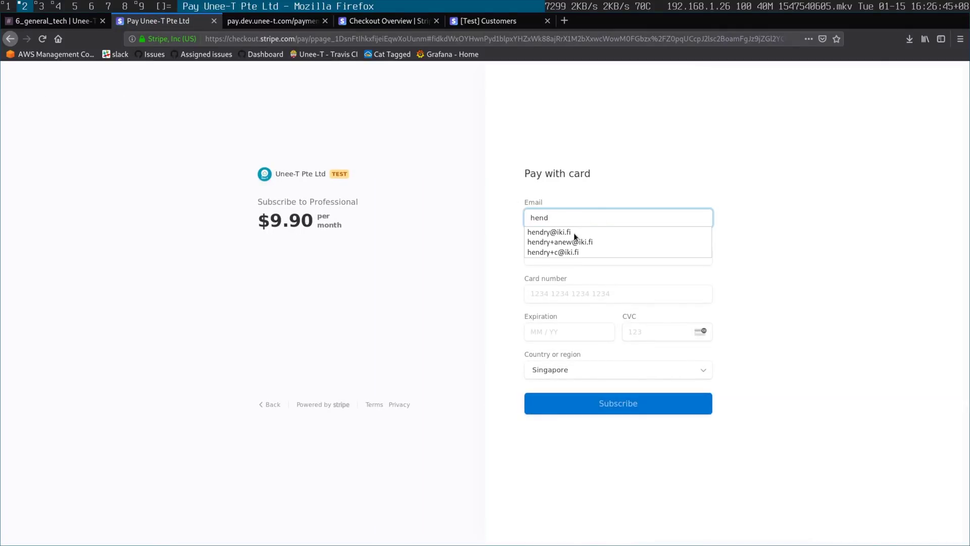
left_click(575, 232)
left_click(572, 260)
key("Tab")
type("4242 4242 4")
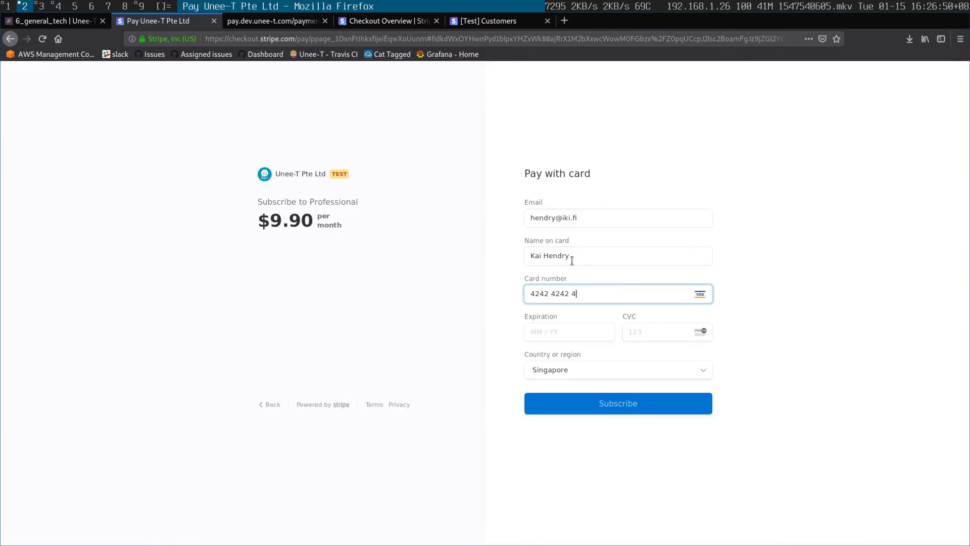
key("Tab")
type("1231")
key("Tab")
type("123")
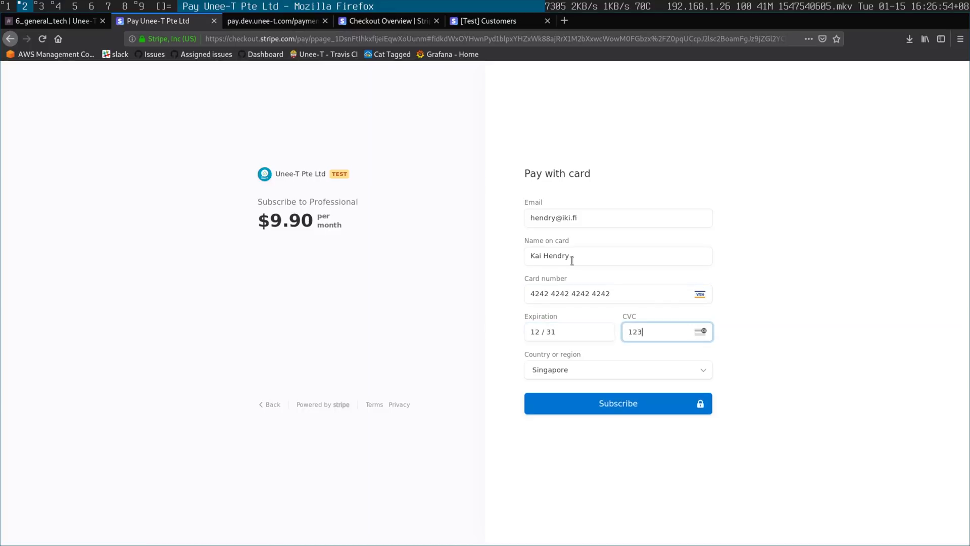
left_click(607, 402)
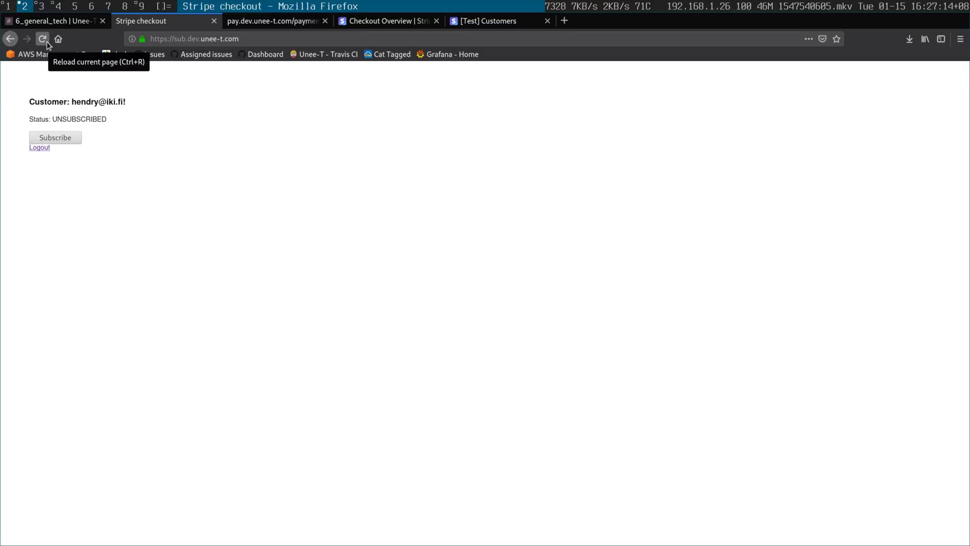
- Reload the demo to check subscription status, view the billing contact page, then return to the demo
left_click(46, 42)
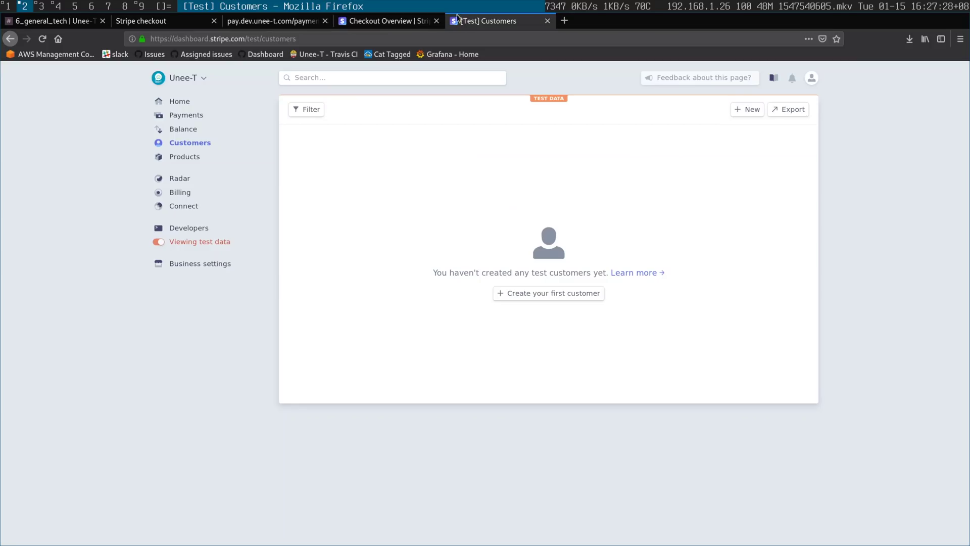
left_click(293, 24)
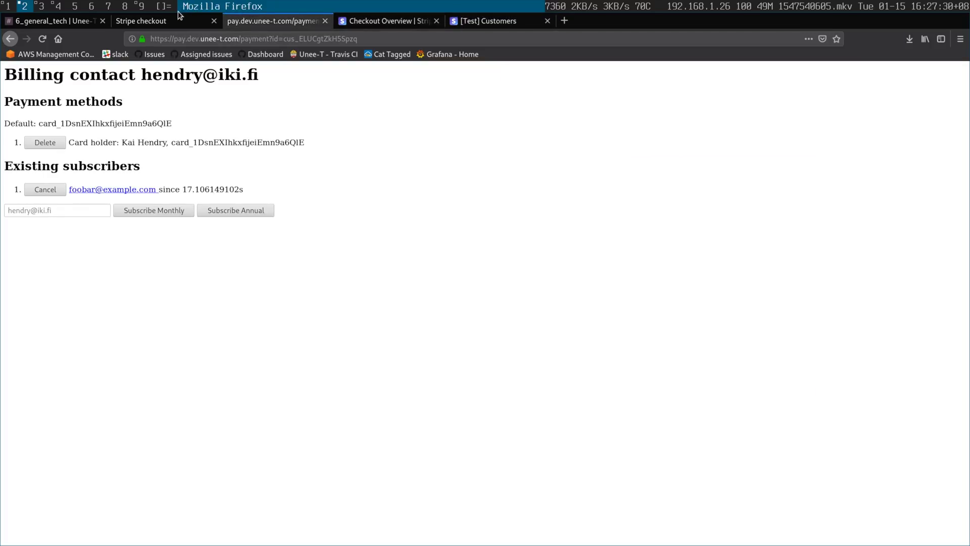
left_click(175, 22)
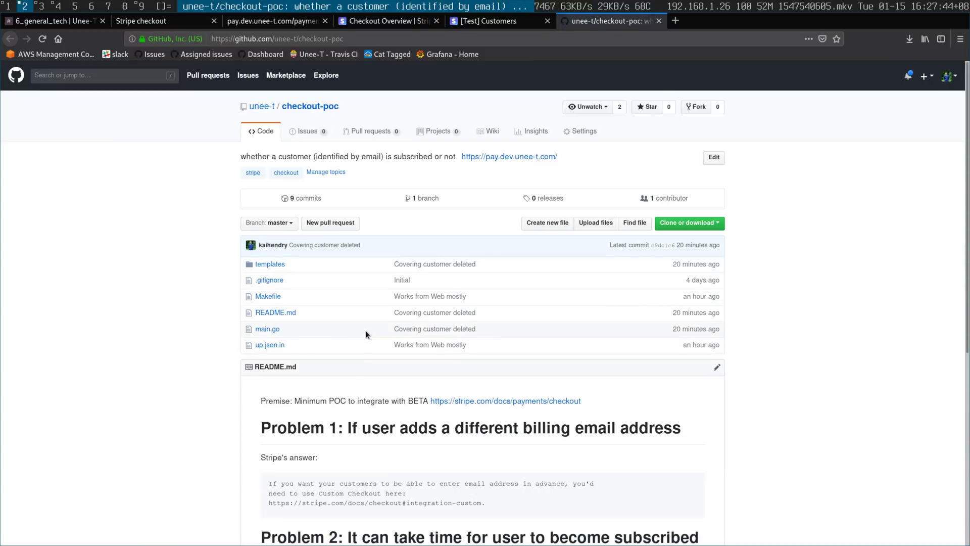
- Scroll through the README's problems, highlighting the checkout_beta.session_succeeded workaround
scroll(367, 327, "down", 5)
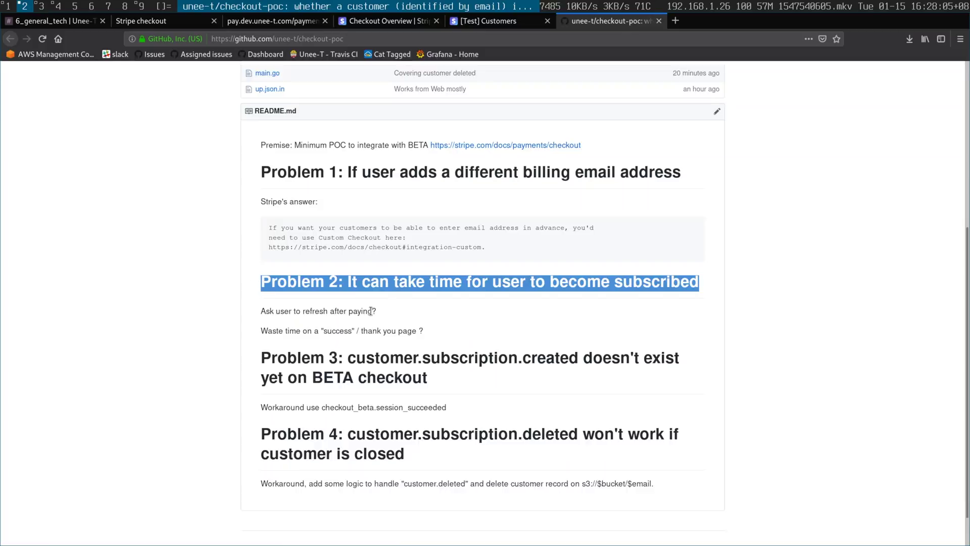
scroll(371, 310, "down", 2)
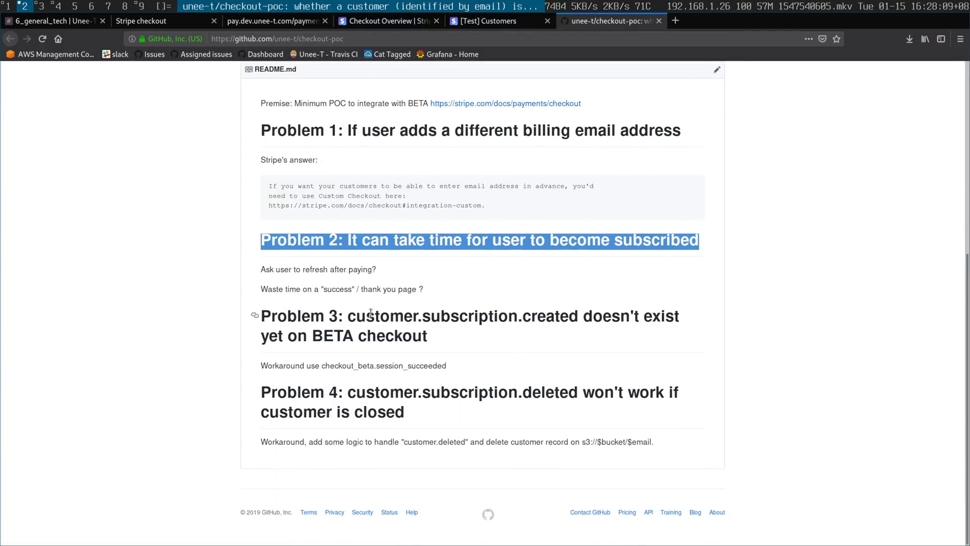
left_click(355, 316)
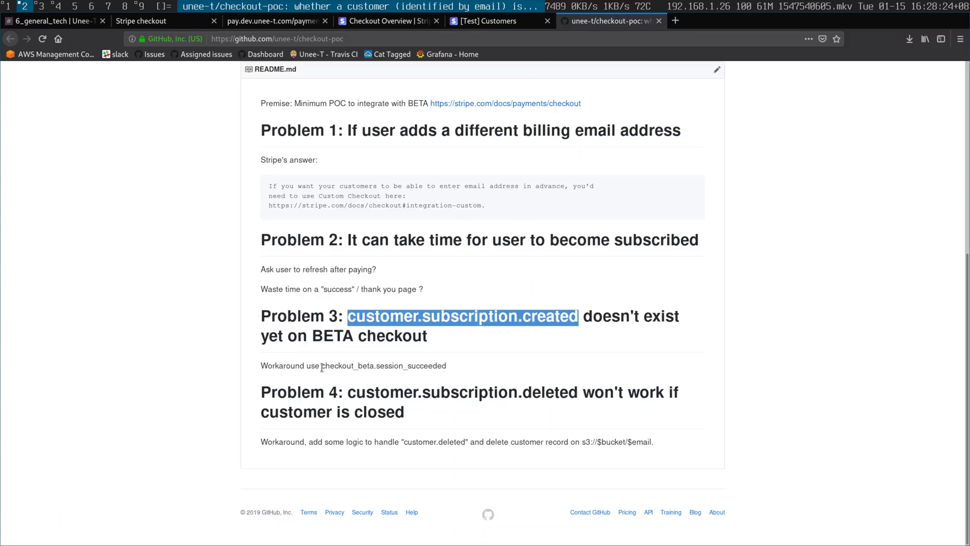
left_click_drag(322, 367, 486, 373)
left_click(487, 374)
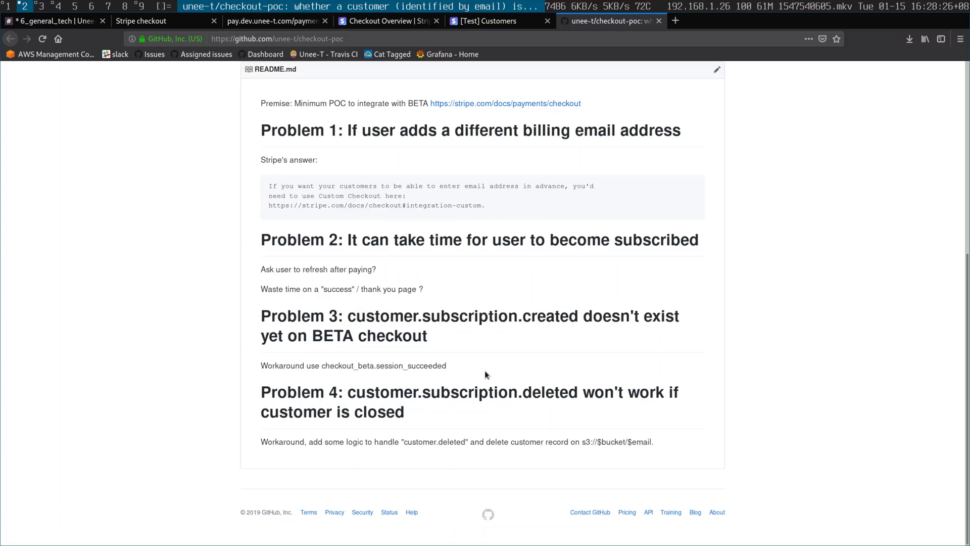